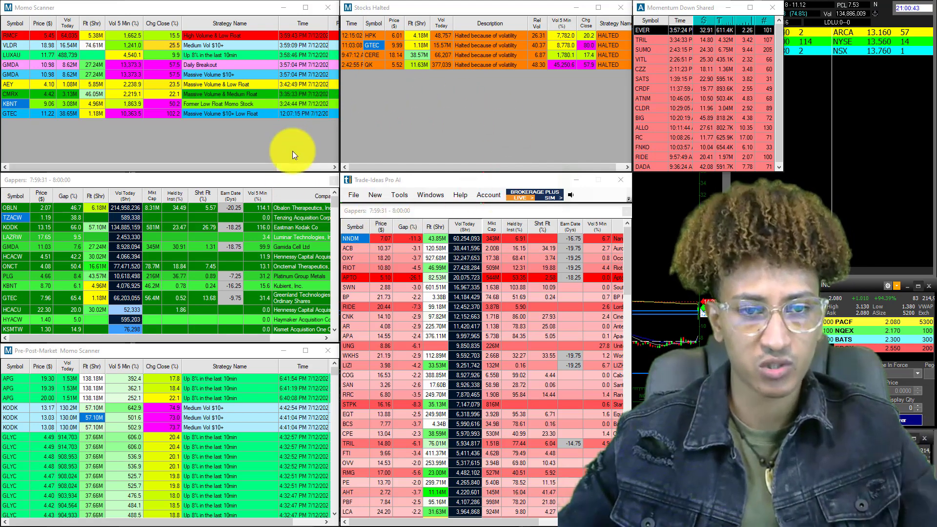
Glance at the Momo Scanner's window options, then list the new window types available
{"action": "right_click", "coordinate": [120, 43]}
{"action": "key", "text": "Escape"}
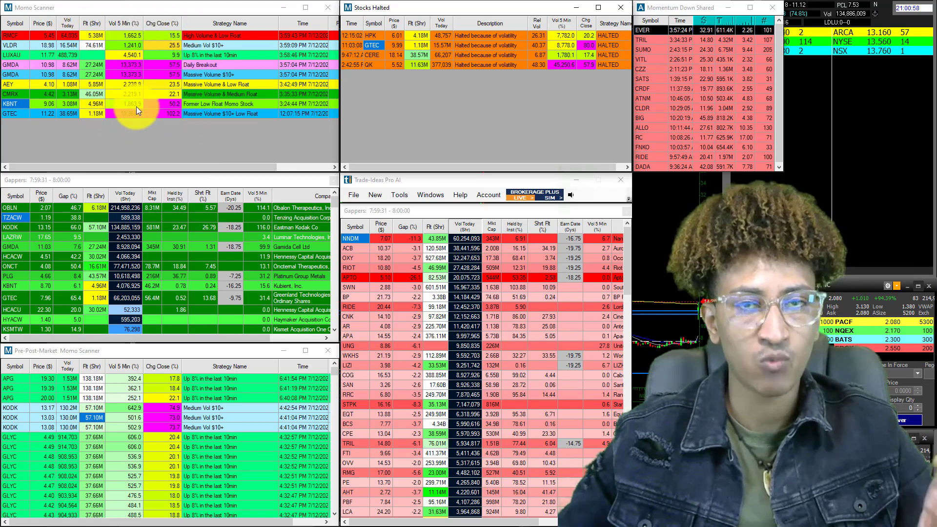
{"action": "left_click", "coordinate": [374, 195]}
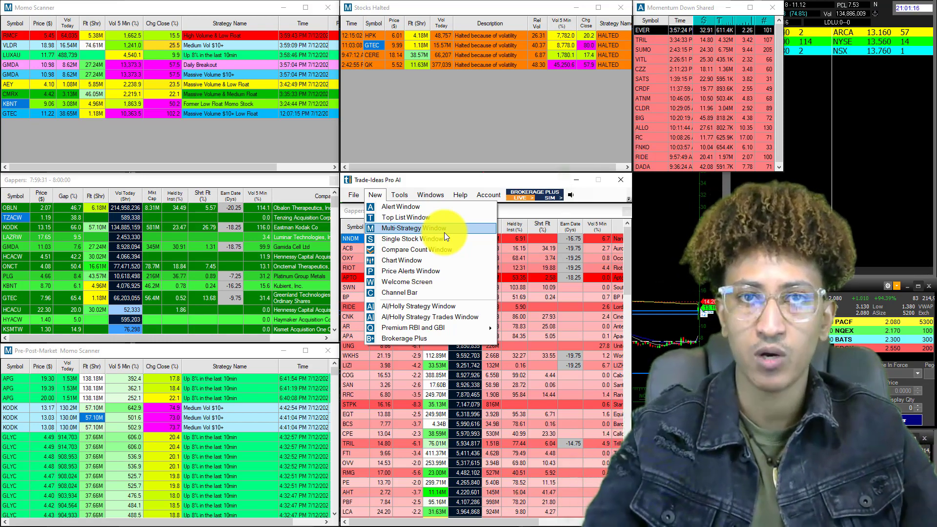
Open Configure for the Momo Scanner's High Volume Low Float strategy under Strategies
{"action": "left_click", "coordinate": [183, 124]}
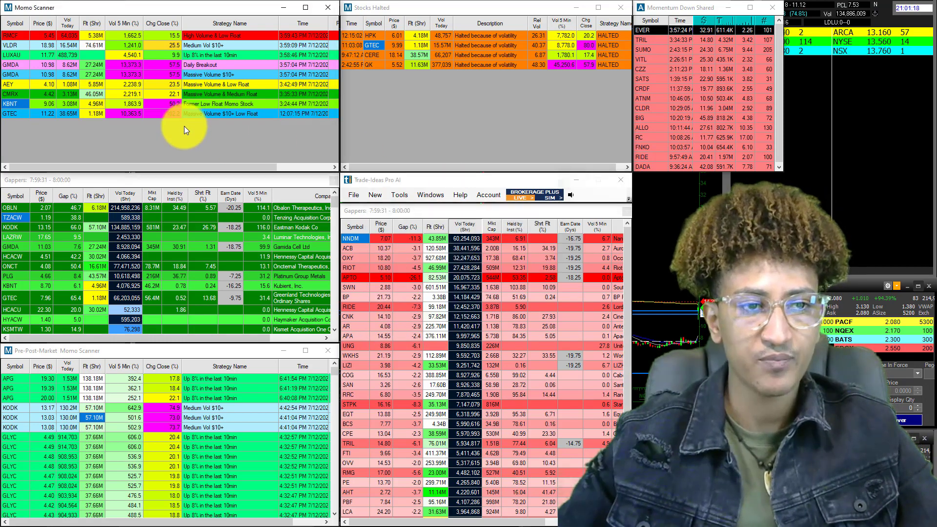
{"action": "right_click", "coordinate": [183, 126]}
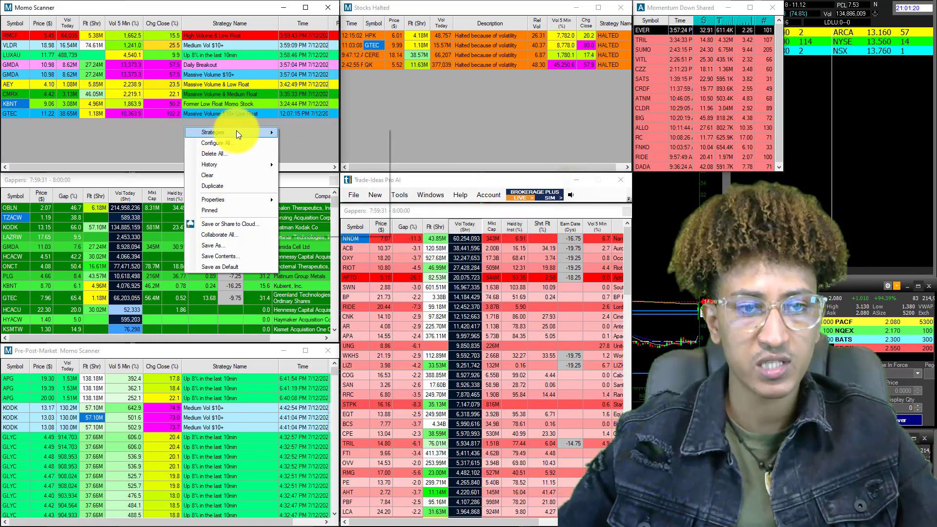
{"action": "mouse_move", "coordinate": [236, 131]}
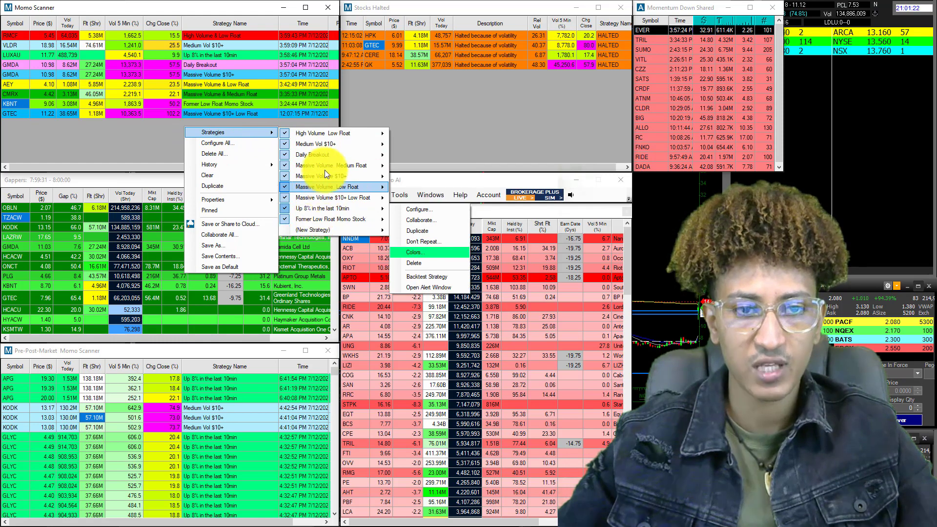
{"action": "mouse_move", "coordinate": [337, 136]}
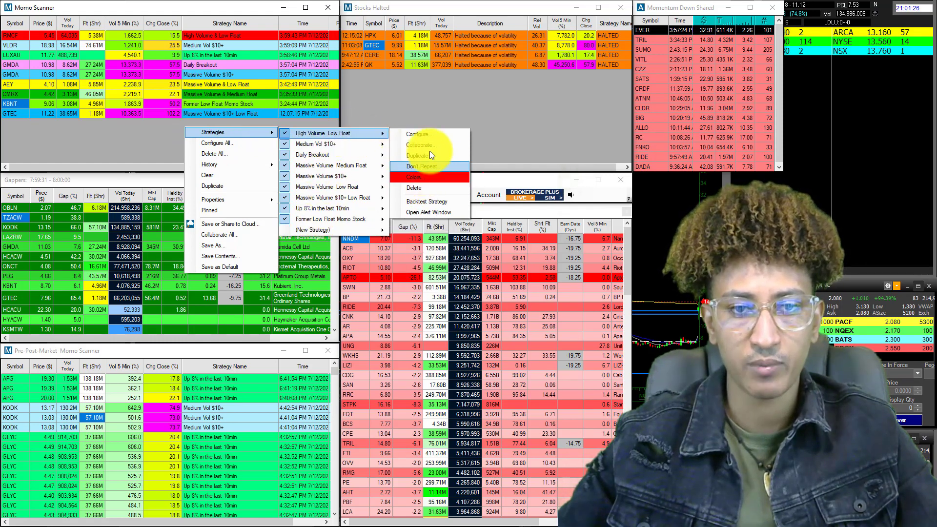
{"action": "left_click", "coordinate": [431, 138]}
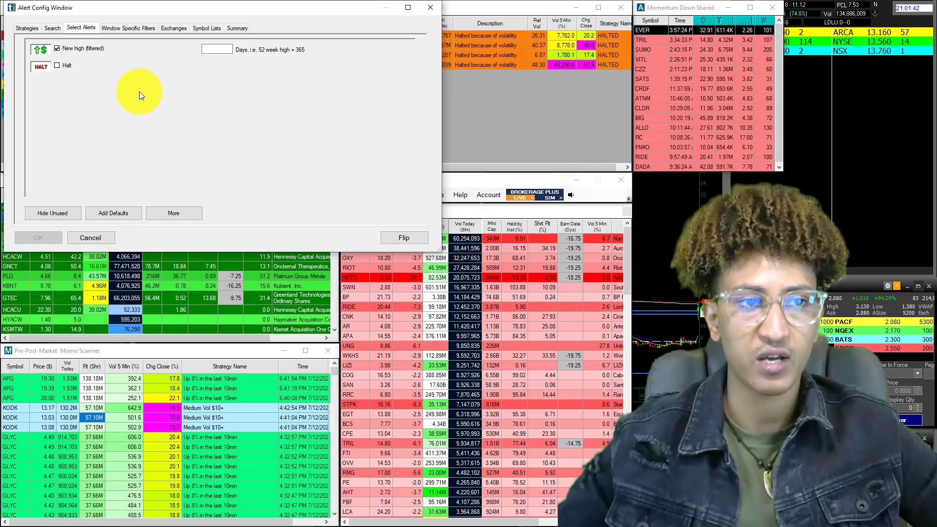
Review the Window Specific Filters for float, price and volume, then cancel without changes
{"action": "left_click", "coordinate": [136, 29]}
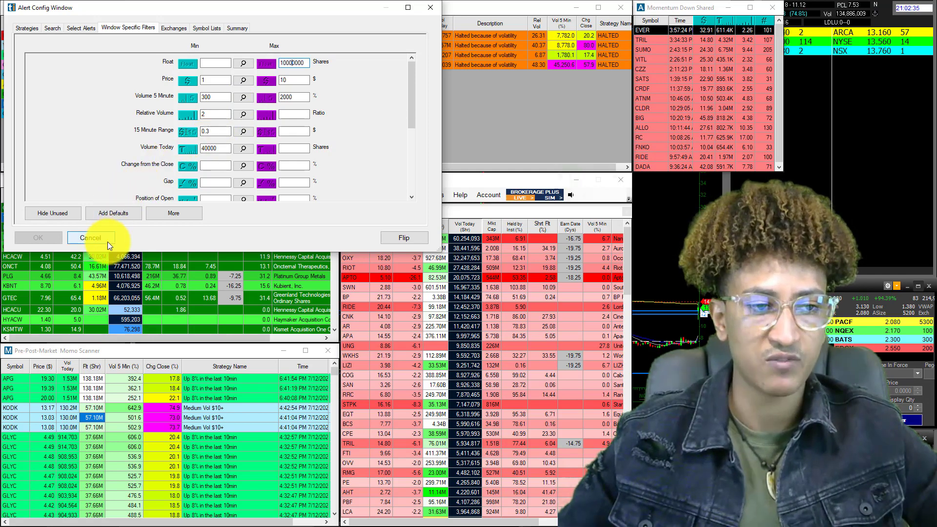
{"action": "left_click", "coordinate": [107, 242]}
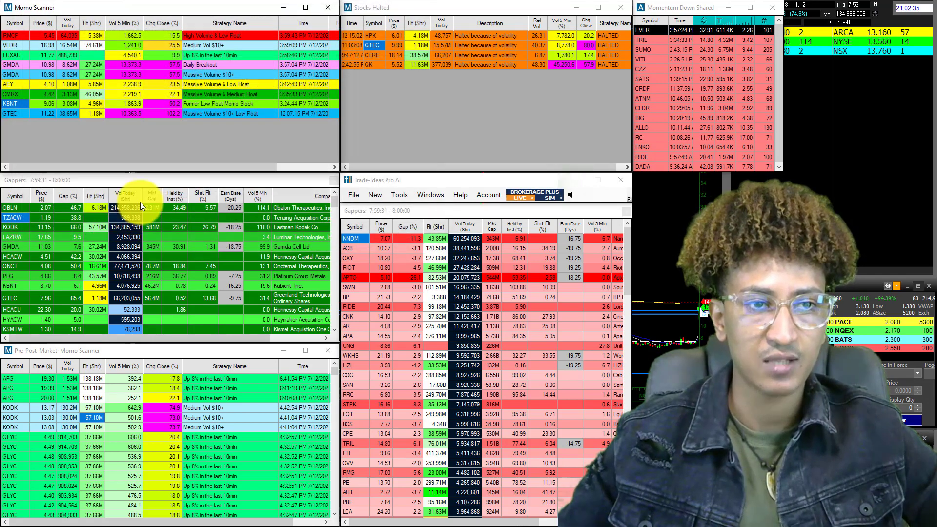
{"action": "right_click", "coordinate": [134, 131]}
{"action": "mouse_move", "coordinate": [165, 137]}
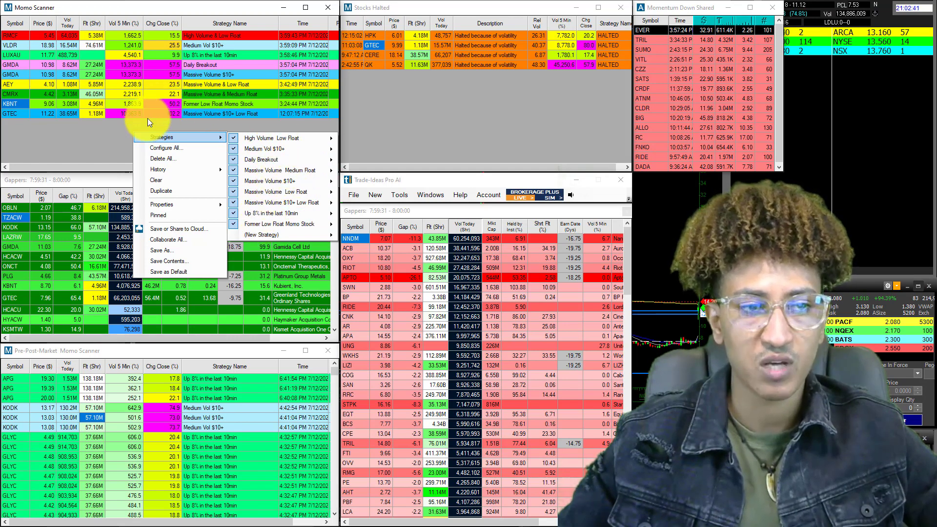
{"action": "left_click", "coordinate": [118, 140]}
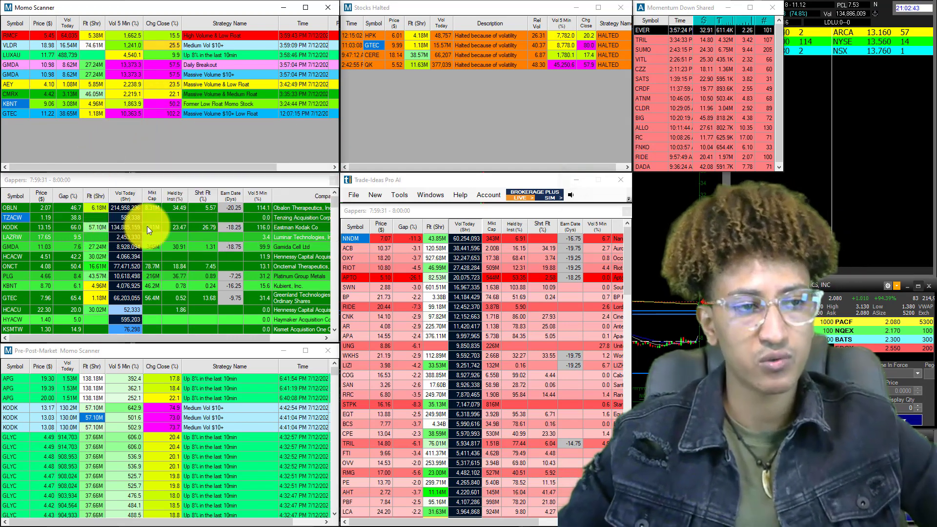
{"action": "right_click", "coordinate": [147, 227]}
{"action": "left_click", "coordinate": [166, 242]}
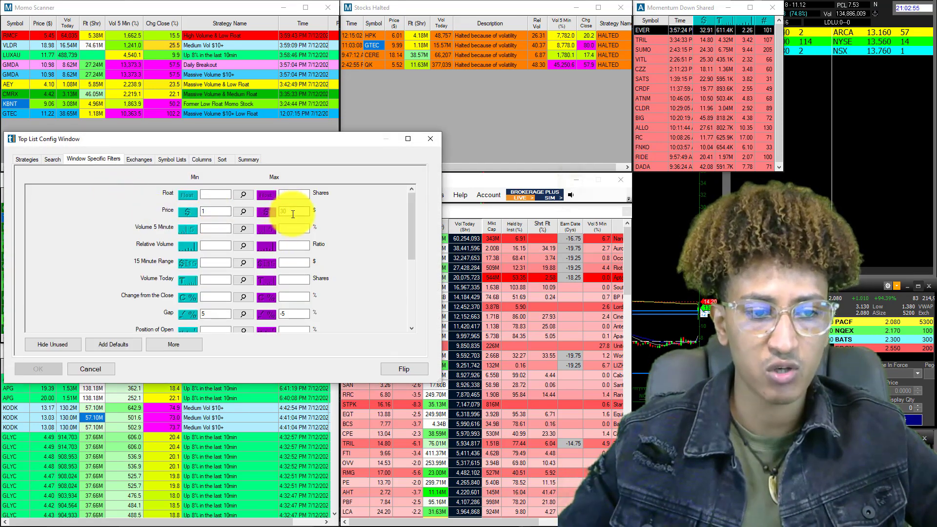
{"action": "scroll", "coordinate": [287, 222], "scroll_direction": "down", "scroll_amount": 5}
{"action": "scroll", "coordinate": [273, 244], "scroll_direction": "up", "scroll_amount": 5}
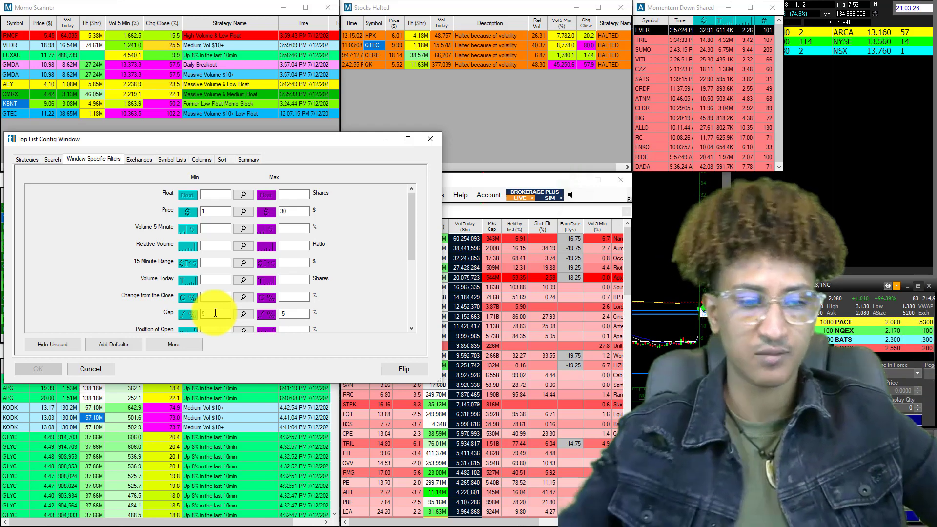
{"action": "scroll", "coordinate": [215, 313], "scroll_direction": "down", "scroll_amount": 5}
{"action": "left_click", "coordinate": [77, 371]}
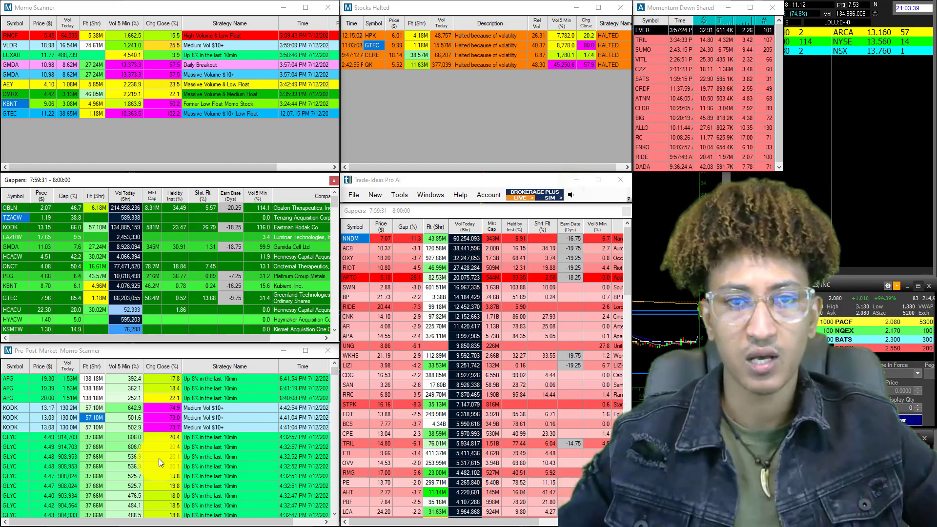
{"action": "right_click", "coordinate": [430, 85]}
{"action": "mouse_move", "coordinate": [507, 90]}
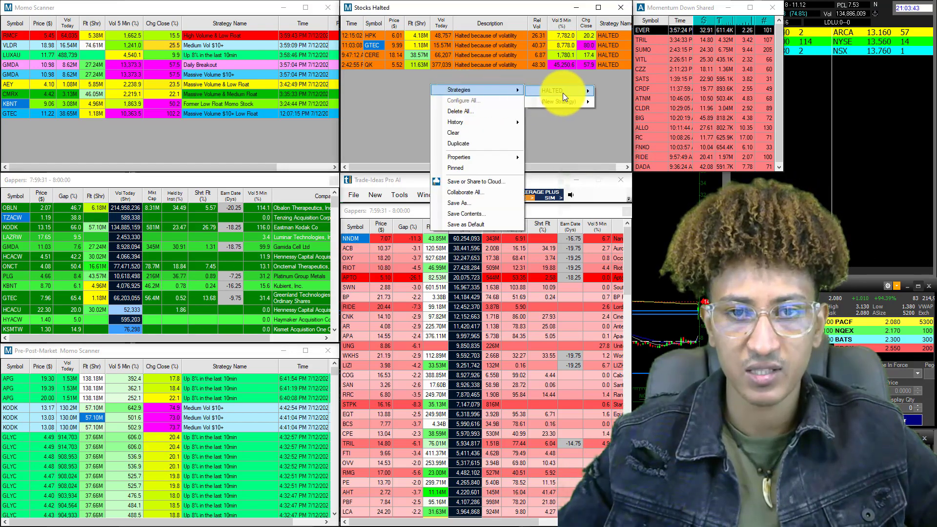
{"action": "mouse_move", "coordinate": [563, 93]}
{"action": "left_click", "coordinate": [607, 90]}
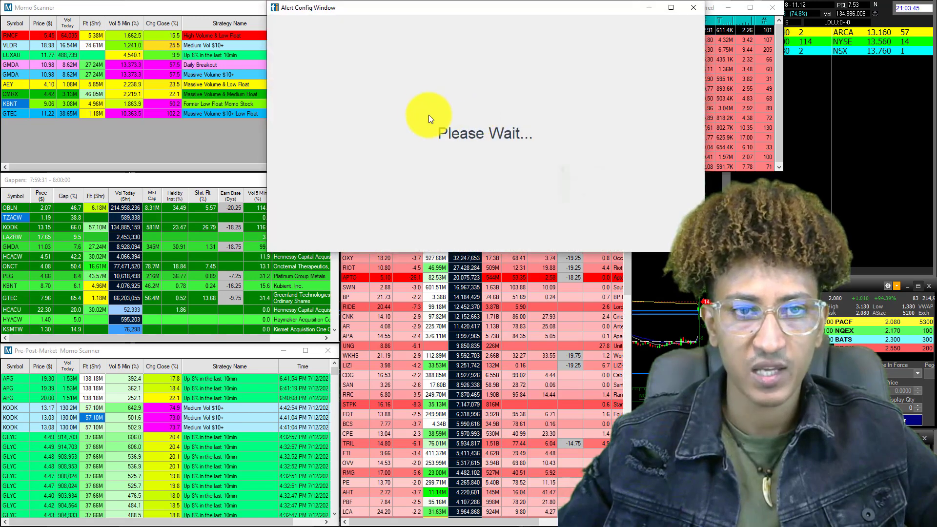
{"action": "left_click", "coordinate": [349, 28]}
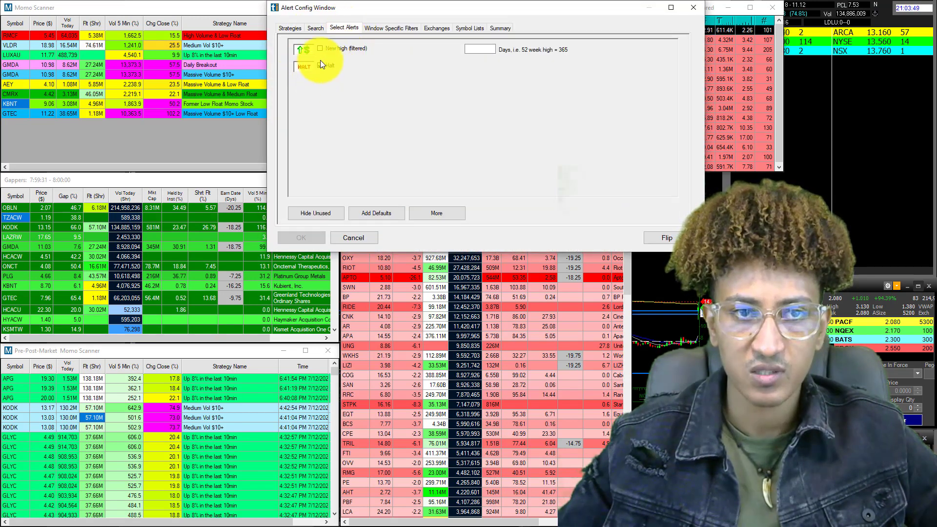
{"action": "left_click", "coordinate": [314, 28]}
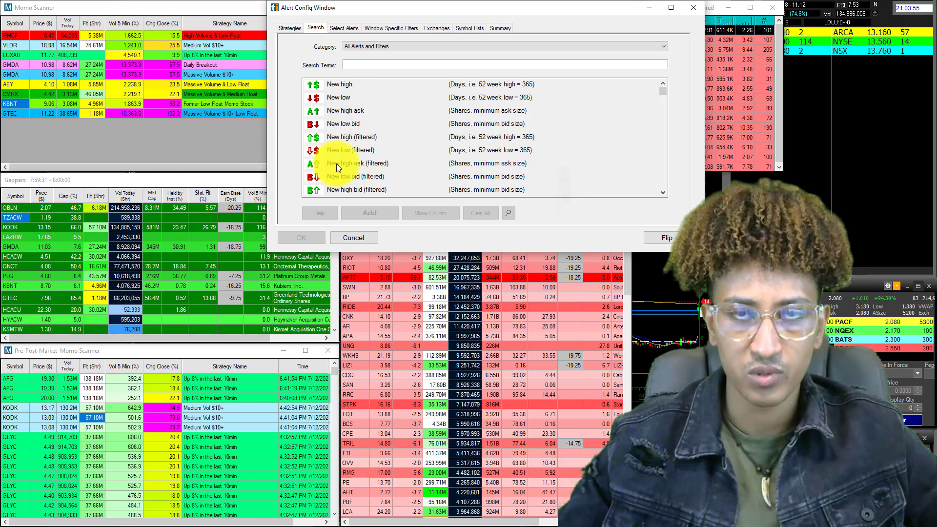
{"action": "left_click", "coordinate": [339, 27]}
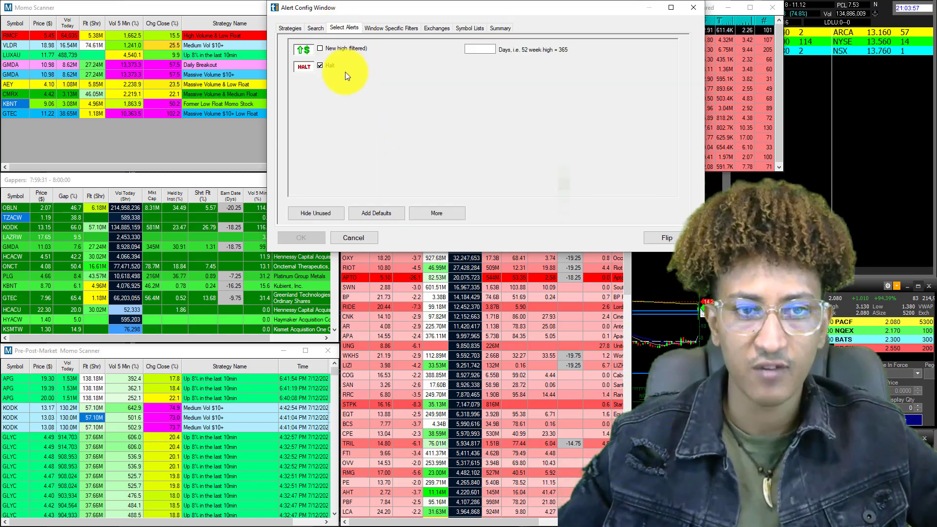
{"action": "left_click", "coordinate": [396, 28]}
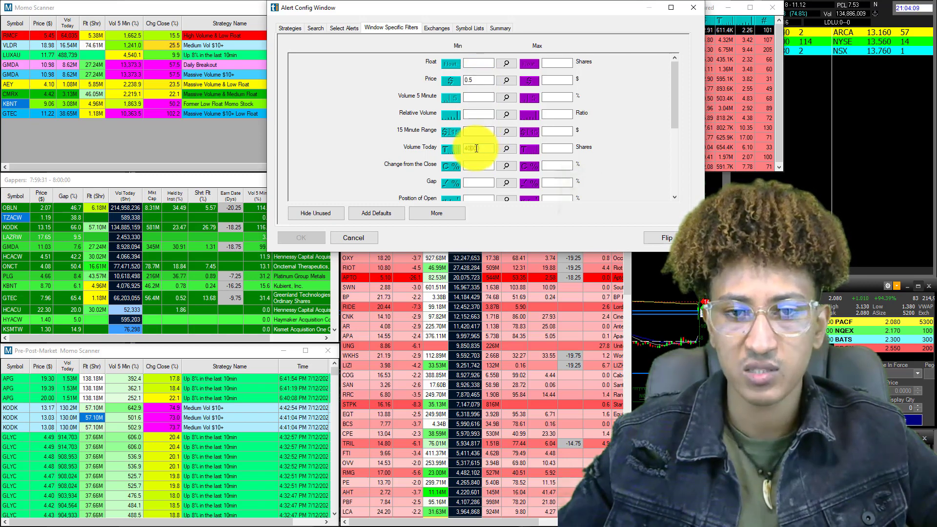
{"action": "scroll", "coordinate": [447, 153], "scroll_direction": "down", "scroll_amount": 1}
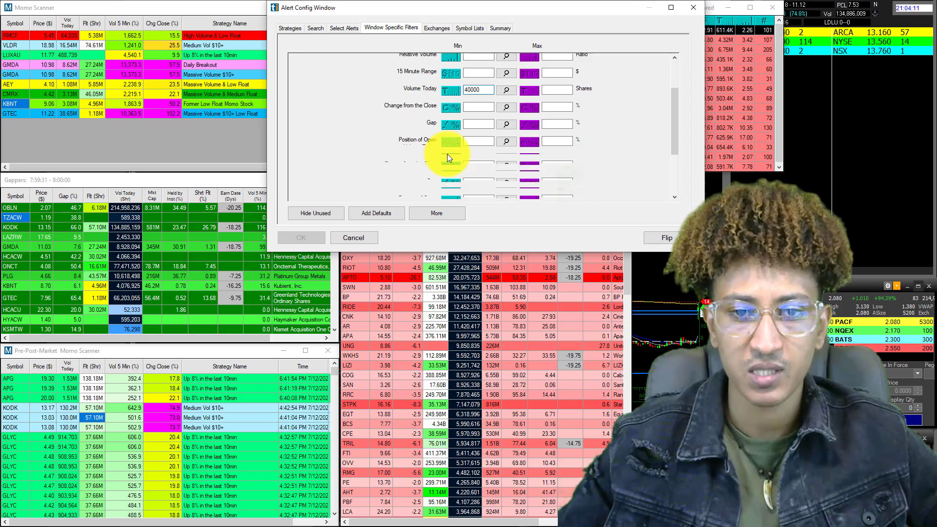
{"action": "scroll", "coordinate": [447, 154], "scroll_direction": "down", "scroll_amount": 1}
{"action": "scroll", "coordinate": [447, 153], "scroll_direction": "up", "scroll_amount": 2}
{"action": "left_click", "coordinate": [363, 238]}
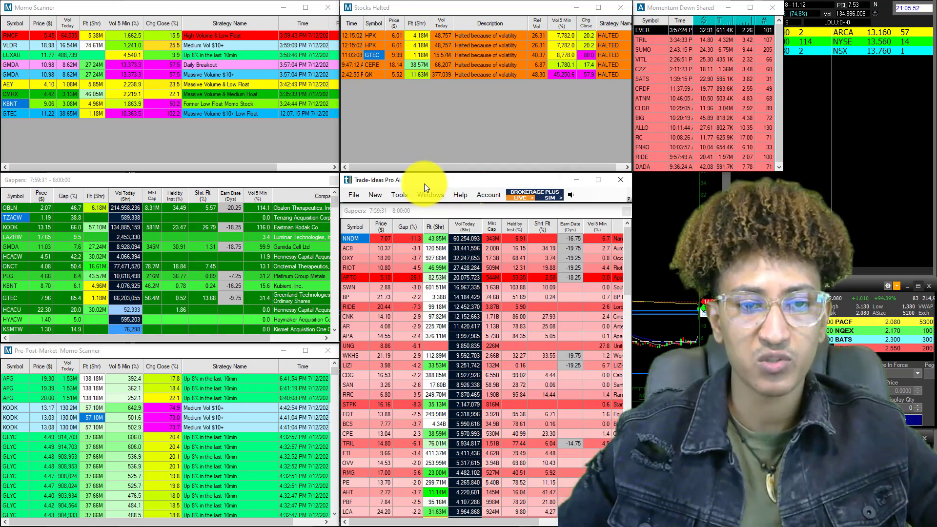
Browse saved cloud layouts via File > Load from Cloud, close it, and list new window types
{"action": "left_click", "coordinate": [352, 195]}
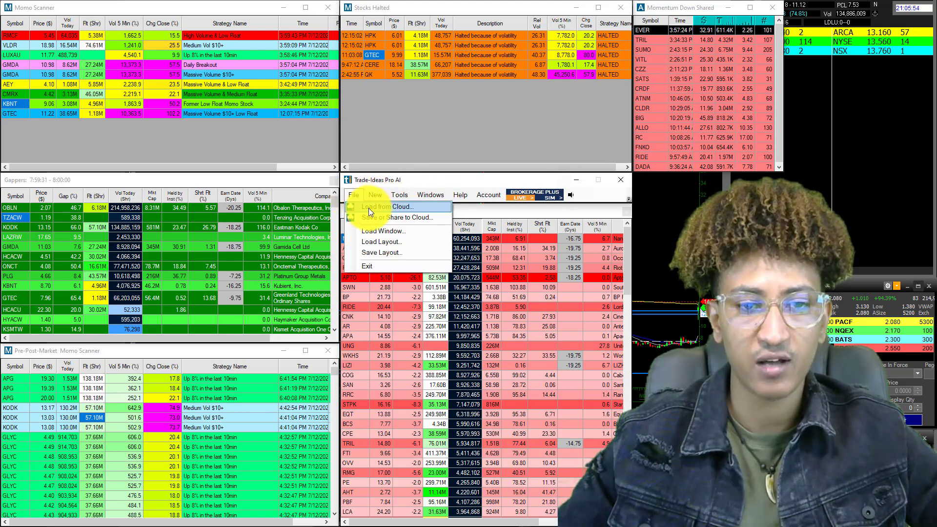
{"action": "left_click", "coordinate": [369, 209]}
{"action": "left_click", "coordinate": [356, 253]}
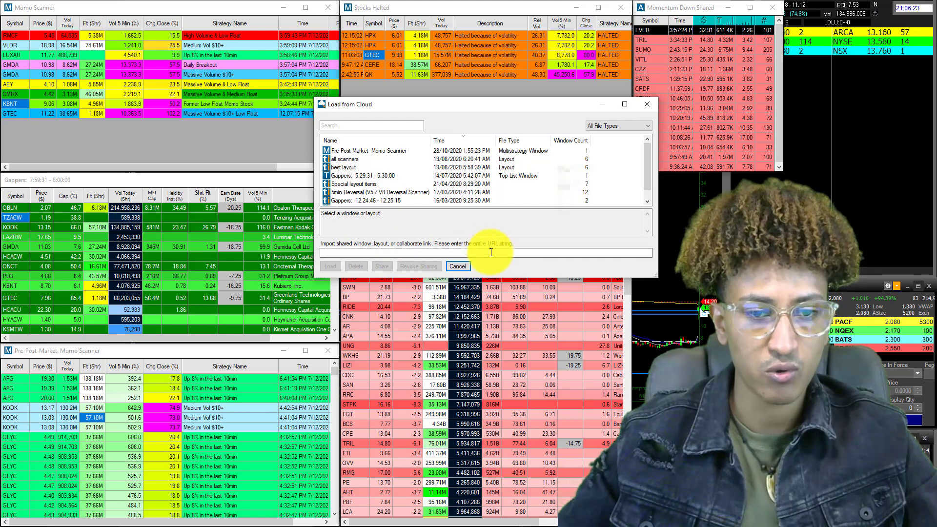
{"action": "left_click", "coordinate": [647, 104]}
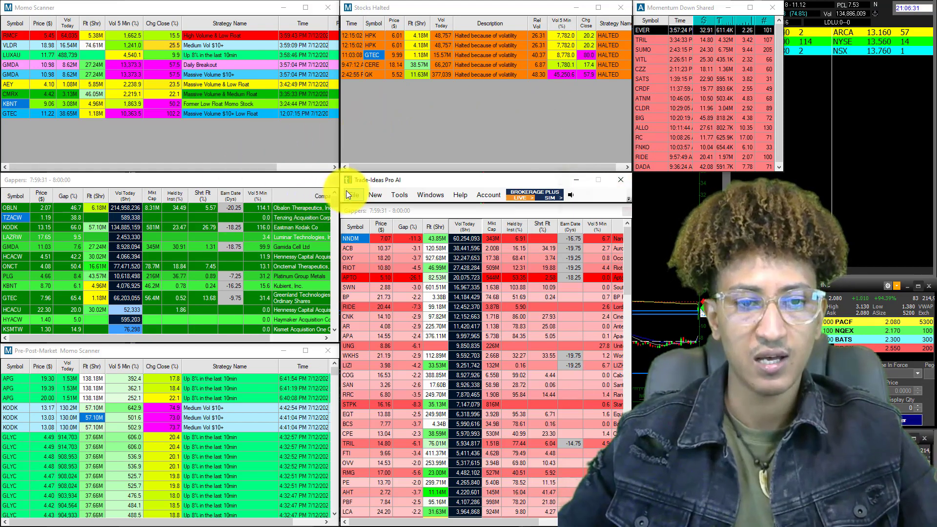
{"action": "left_click", "coordinate": [373, 195]}
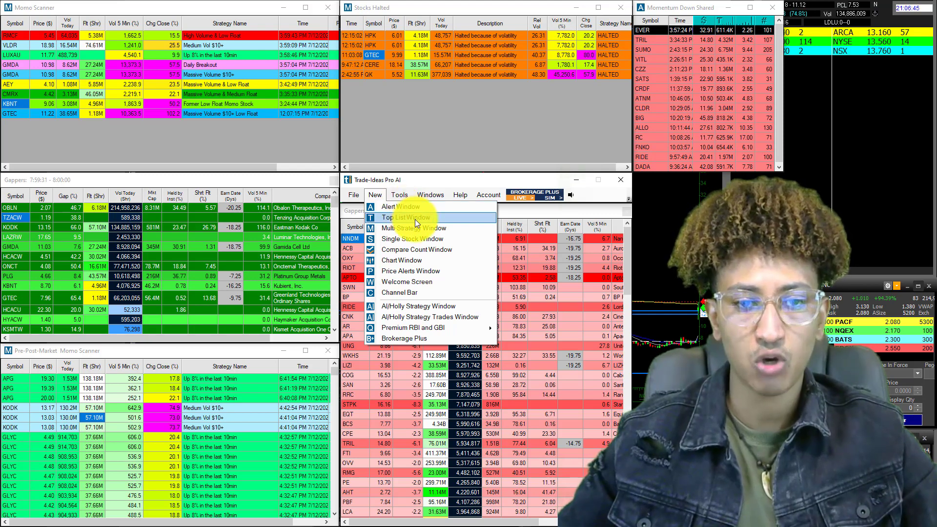
Create a new Top List, browse its Gainers strategies, then close the Top List Config Window
{"action": "left_click", "coordinate": [414, 218]}
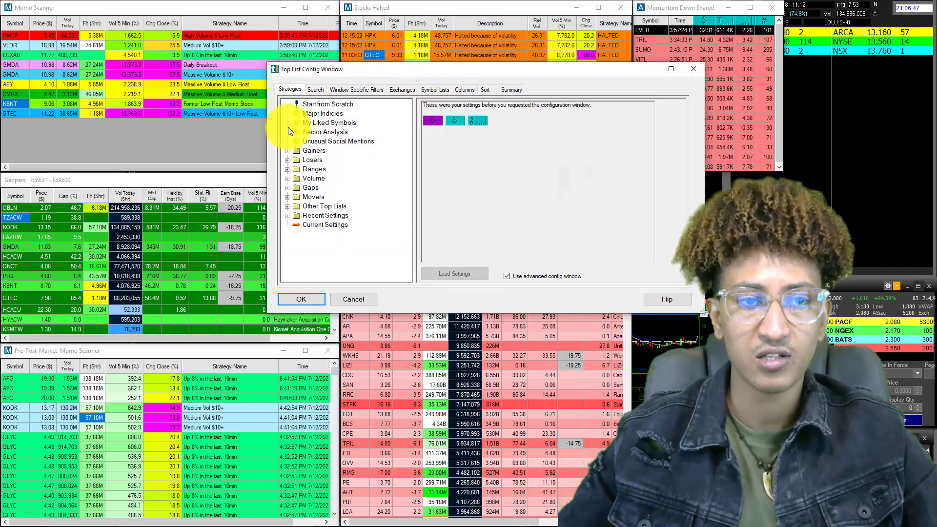
{"action": "left_click", "coordinate": [287, 151]}
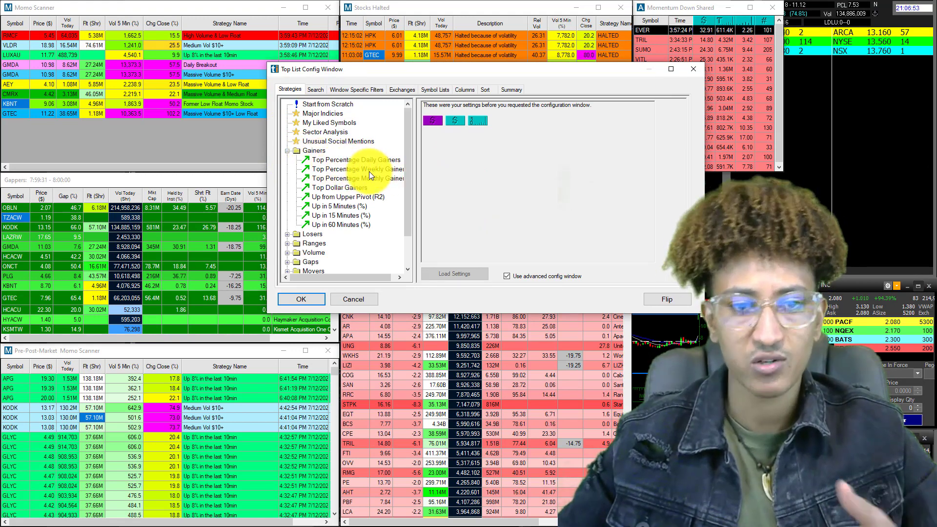
{"action": "scroll", "coordinate": [335, 222], "scroll_direction": "down", "scroll_amount": 1}
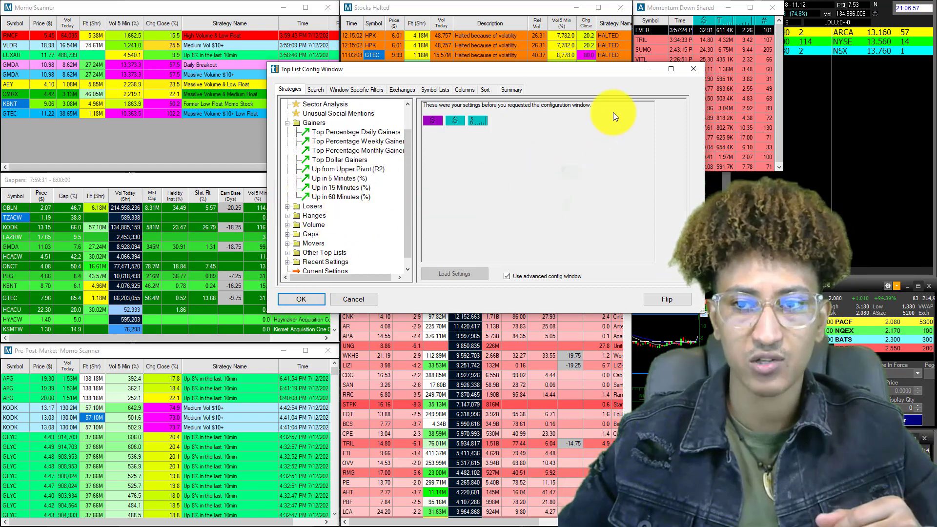
{"action": "left_click", "coordinate": [699, 72]}
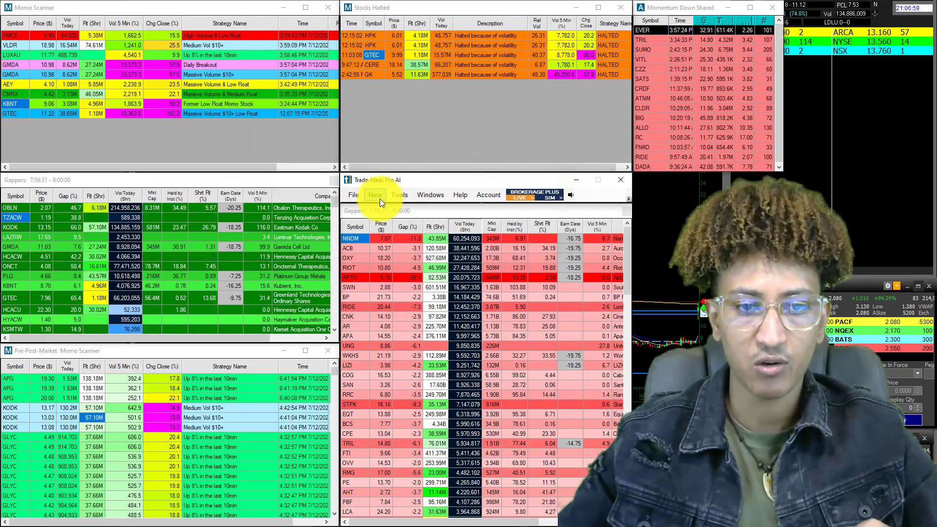
Open an enlarged Single Stock Window and load OBLN into it
{"action": "left_click", "coordinate": [375, 197]}
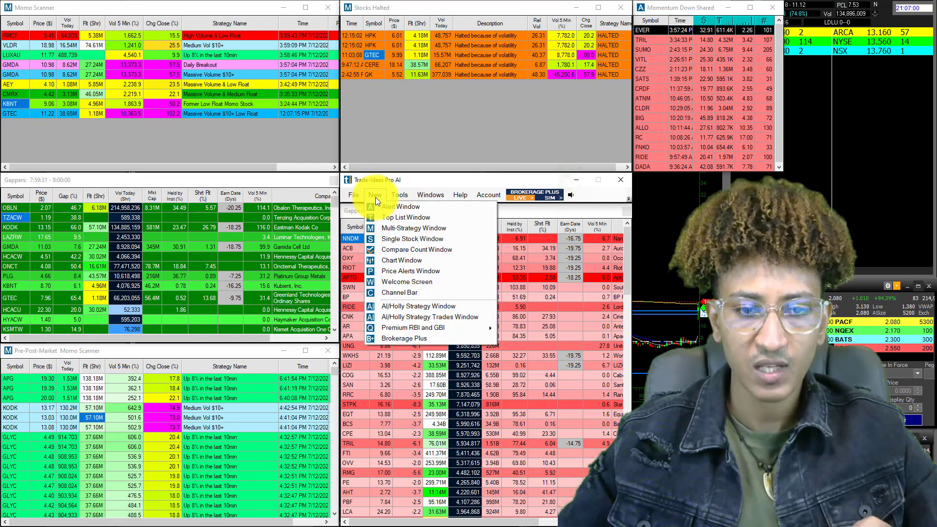
{"action": "left_click", "coordinate": [392, 241]}
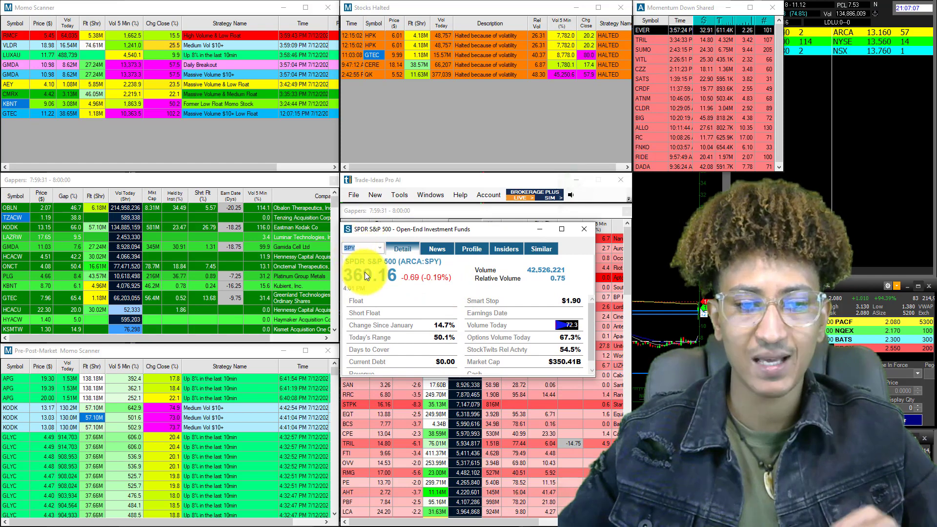
{"action": "left_click_drag", "start_coordinate": [589, 378], "coordinate": [620, 394]}
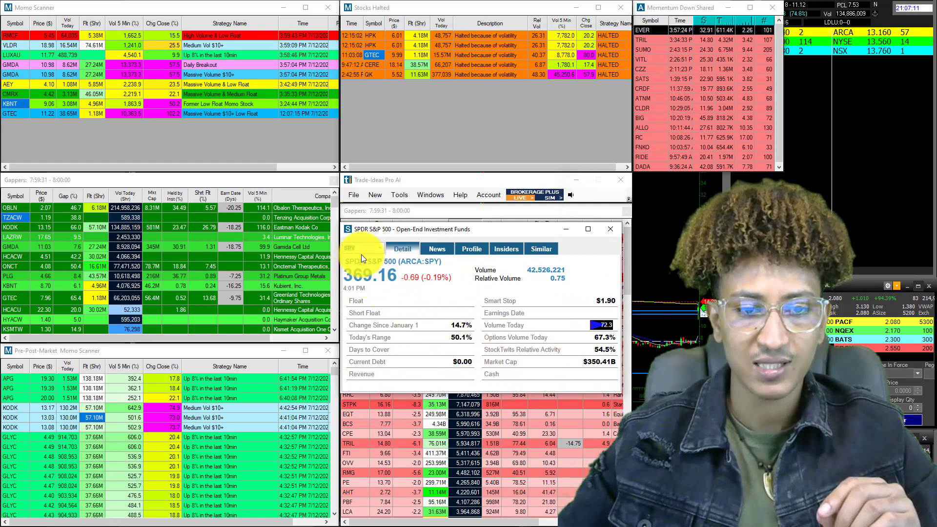
{"action": "type", "text": "O"}
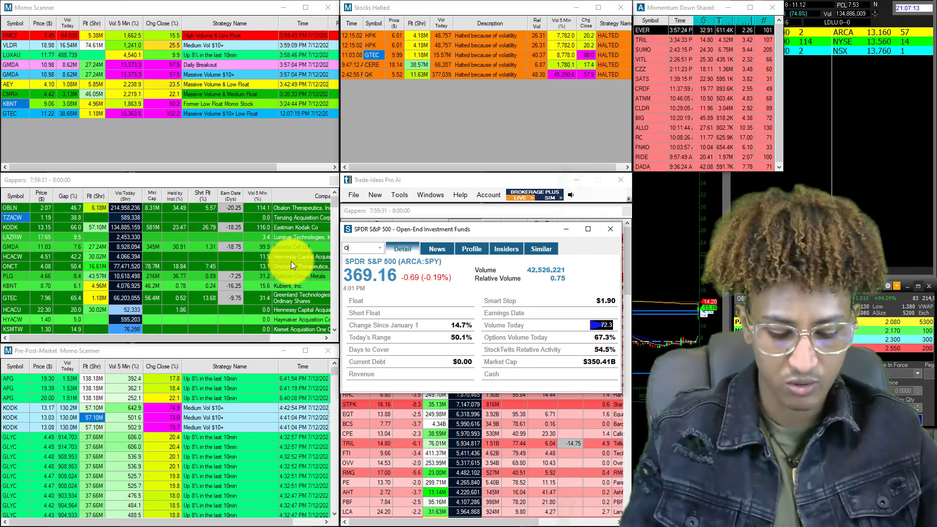
{"action": "type", "text": "BLN"}
{"action": "key", "text": "Return"}
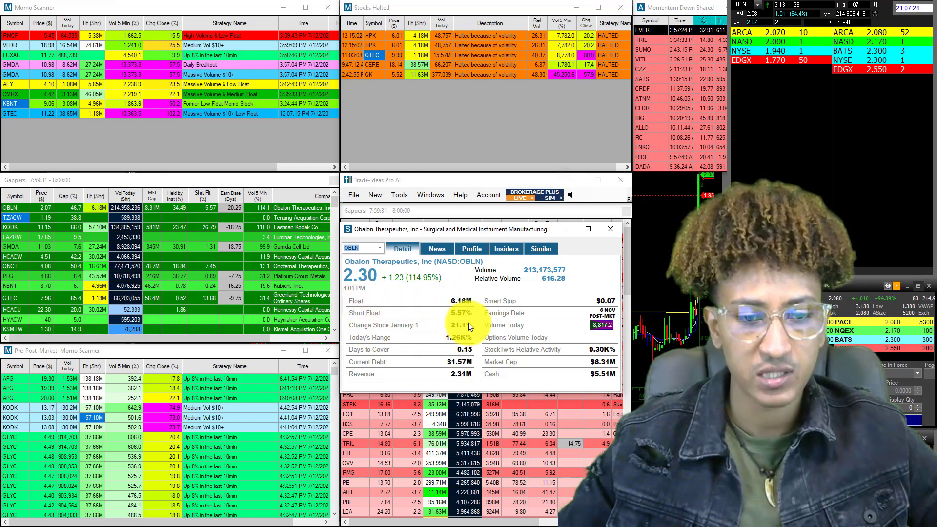
Review OBLN's News, Profile and Insiders tabs, then close the window
{"action": "left_click", "coordinate": [437, 250]}
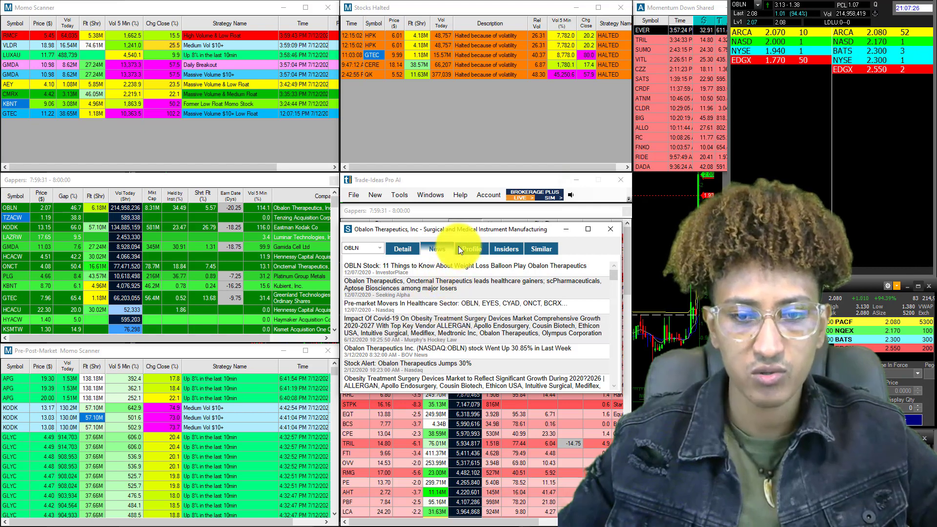
{"action": "left_click", "coordinate": [471, 248]}
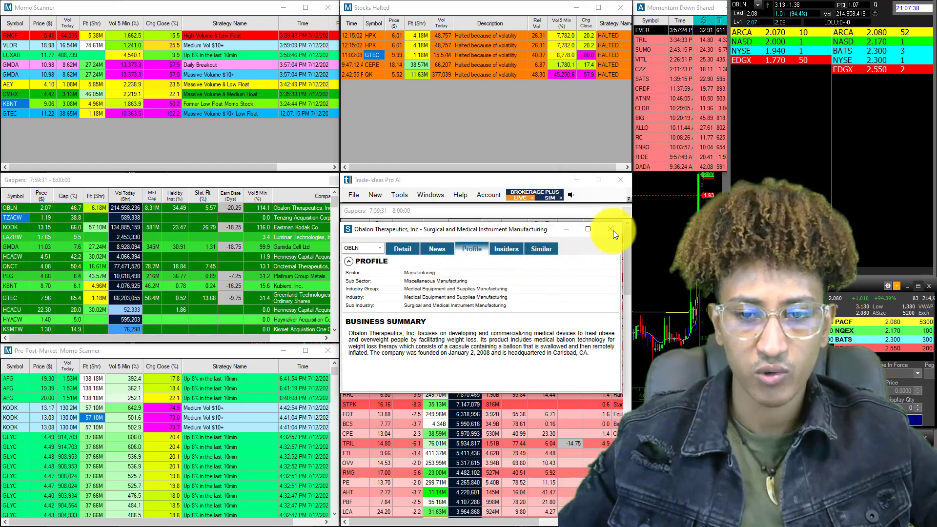
{"action": "left_click", "coordinate": [514, 250]}
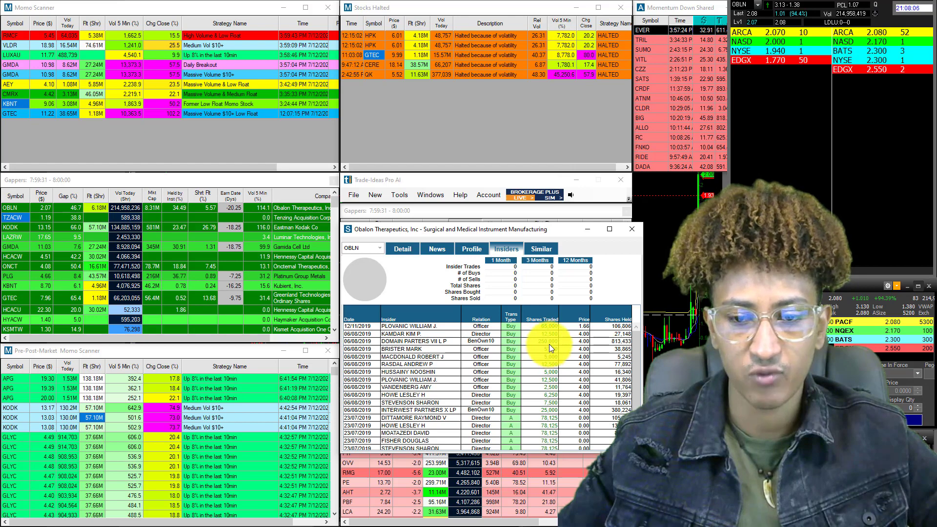
{"action": "left_click", "coordinate": [632, 229]}
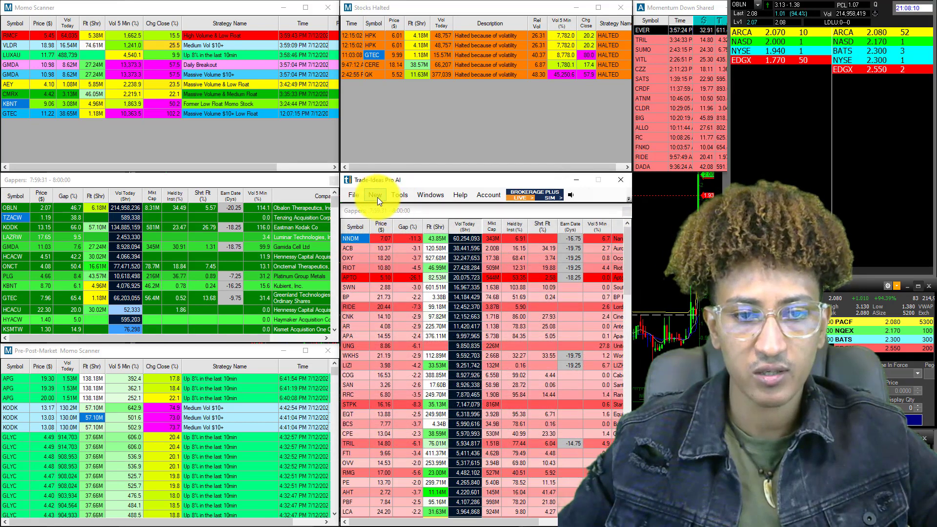
Show the Tools menu with its External Linking entry
{"action": "left_click", "coordinate": [376, 197]}
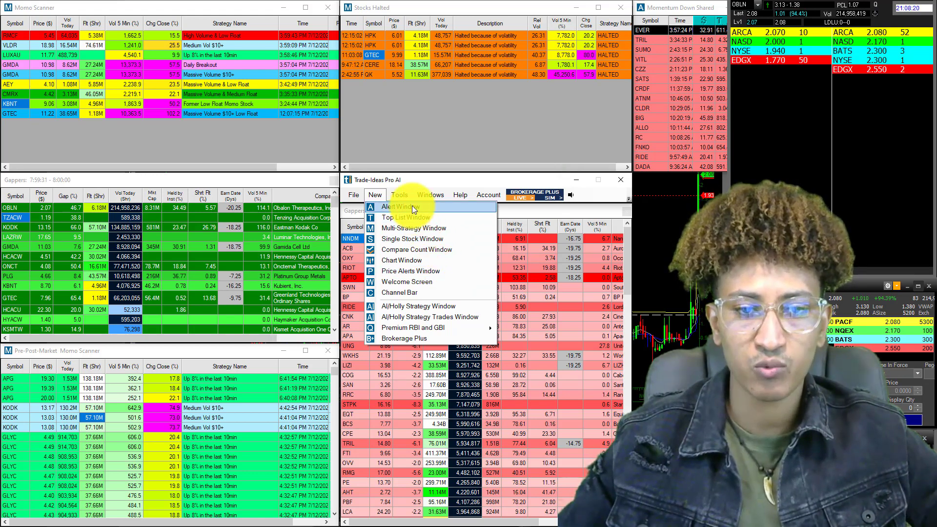
{"action": "mouse_move", "coordinate": [402, 197]}
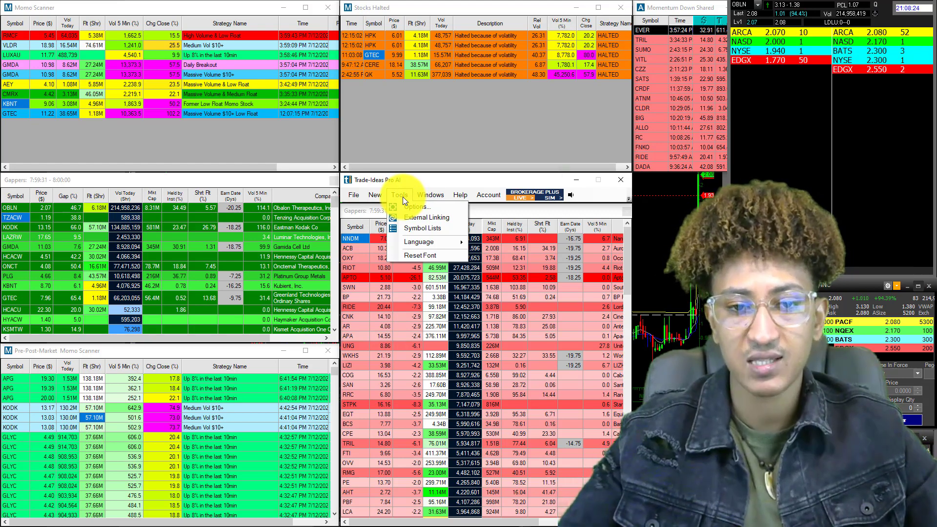
Add an external link to the DAS OBLN quote window with Use Alternate Method and Rule None
{"action": "left_click", "coordinate": [422, 215]}
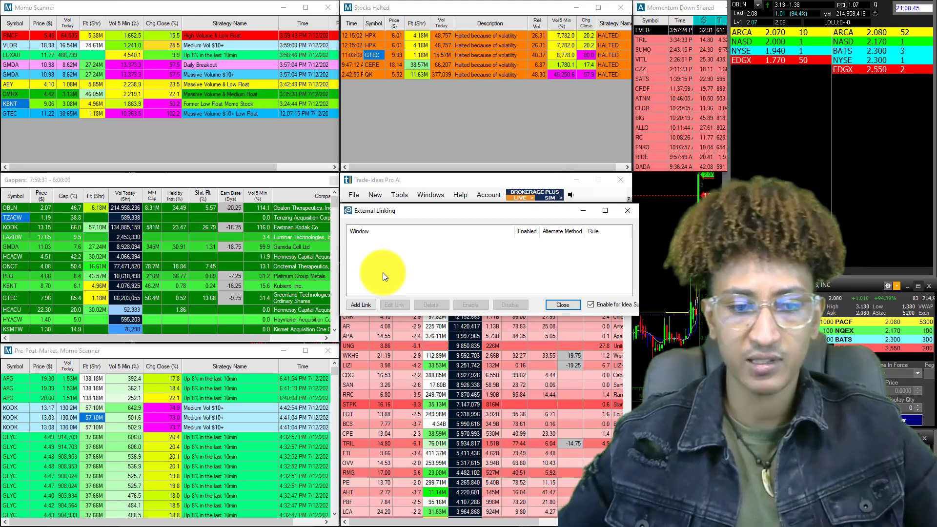
{"action": "left_click", "coordinate": [362, 304]}
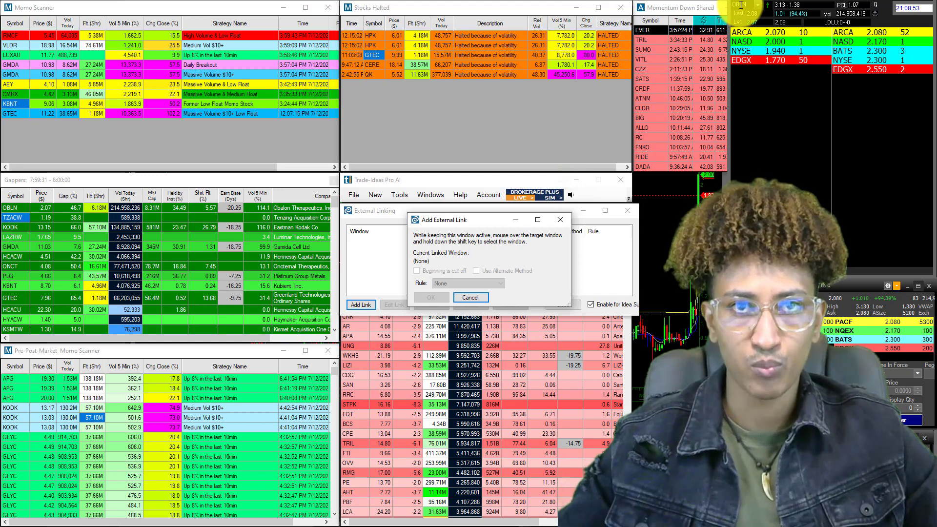
{"action": "key", "text": "shift"}
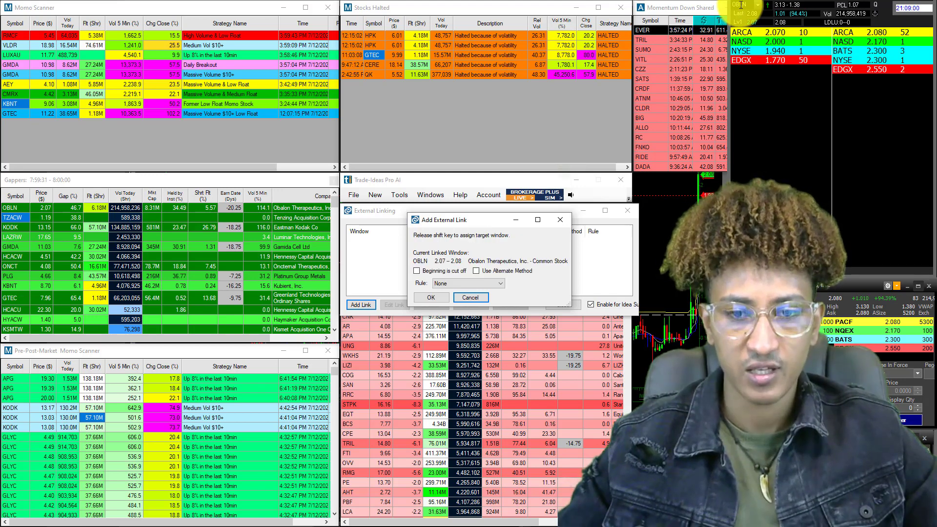
{"action": "left_click", "coordinate": [490, 270]}
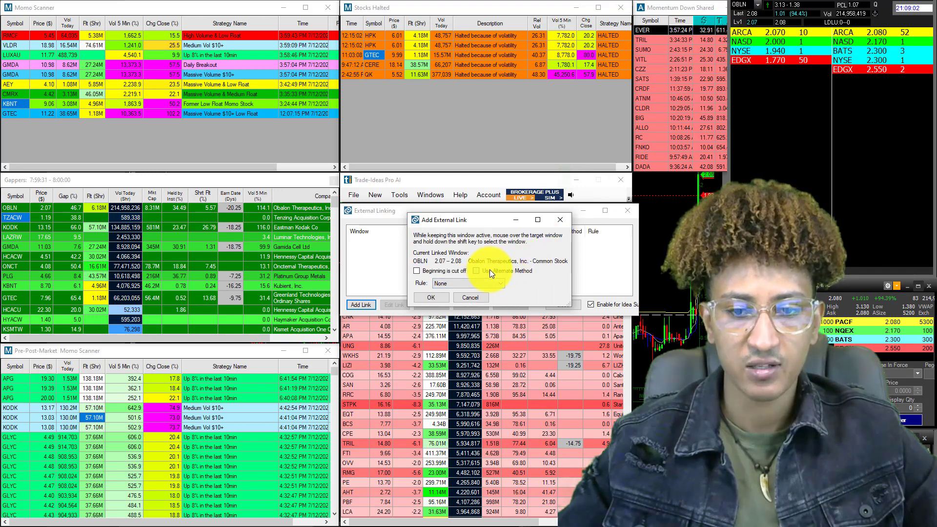
{"action": "left_click", "coordinate": [466, 283]}
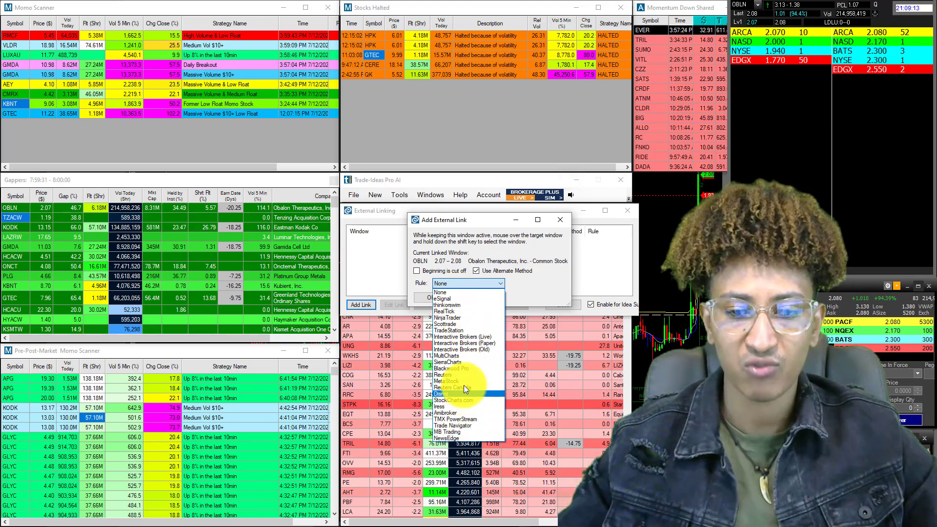
{"action": "left_click", "coordinate": [461, 280]}
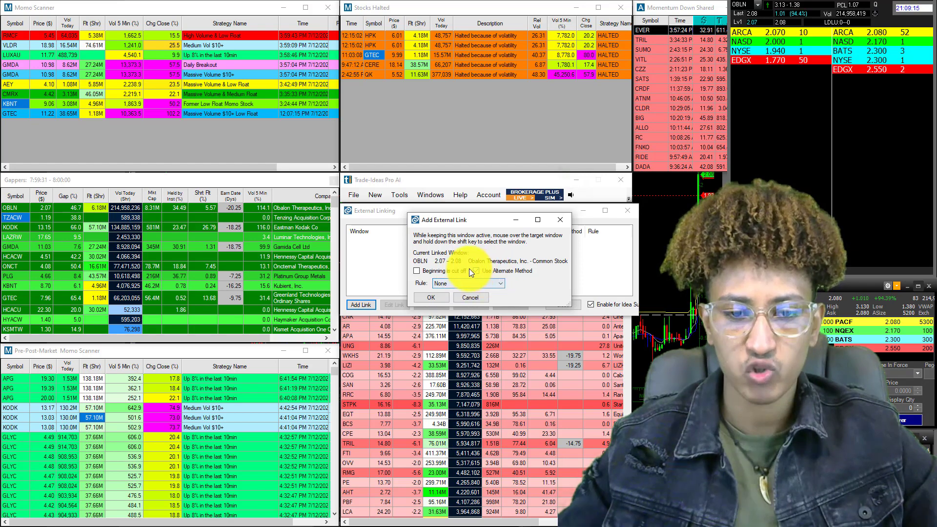
{"action": "left_click", "coordinate": [433, 300]}
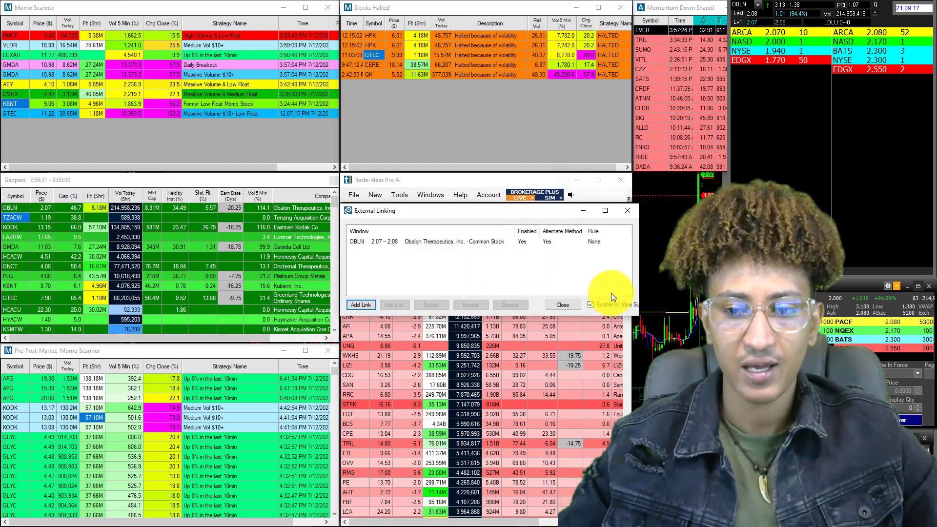
{"action": "left_click", "coordinate": [686, 291]}
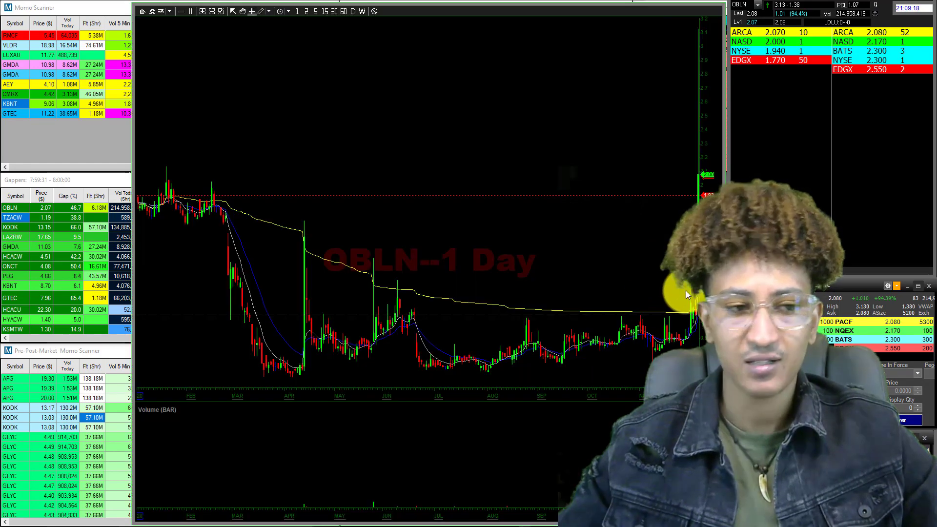
Send Gappers symbols KODK, GMDA and HCACW to the linked DAS chart
{"action": "left_click", "coordinate": [14, 227]}
{"action": "type", "text": "KODK"}
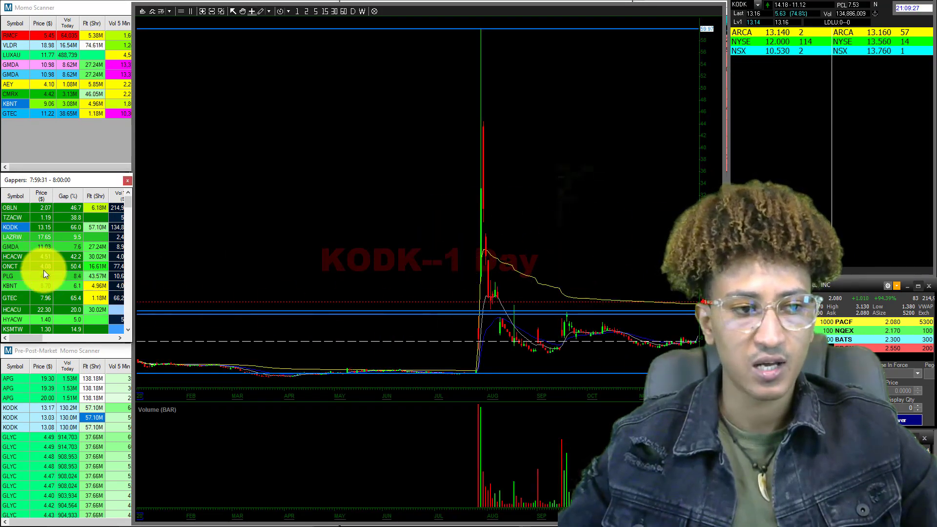
{"action": "left_click", "coordinate": [12, 247]}
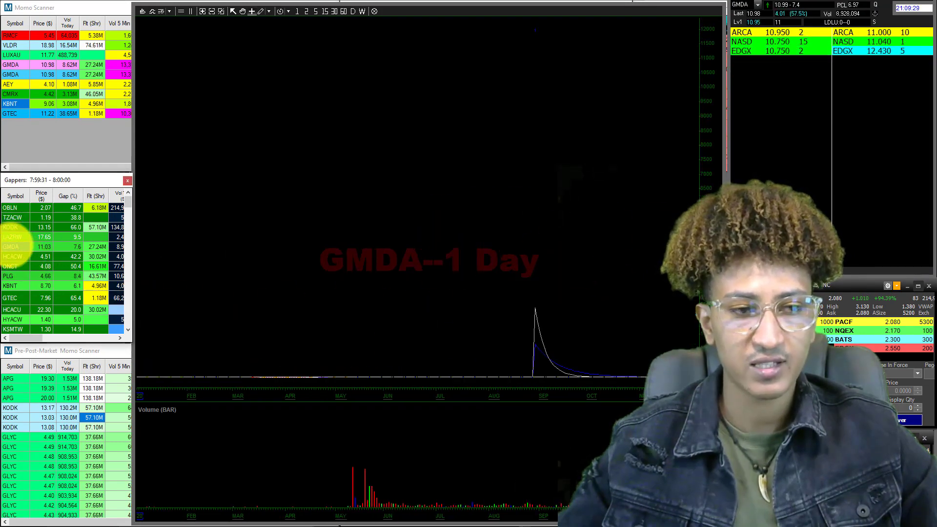
{"action": "left_click", "coordinate": [14, 256]}
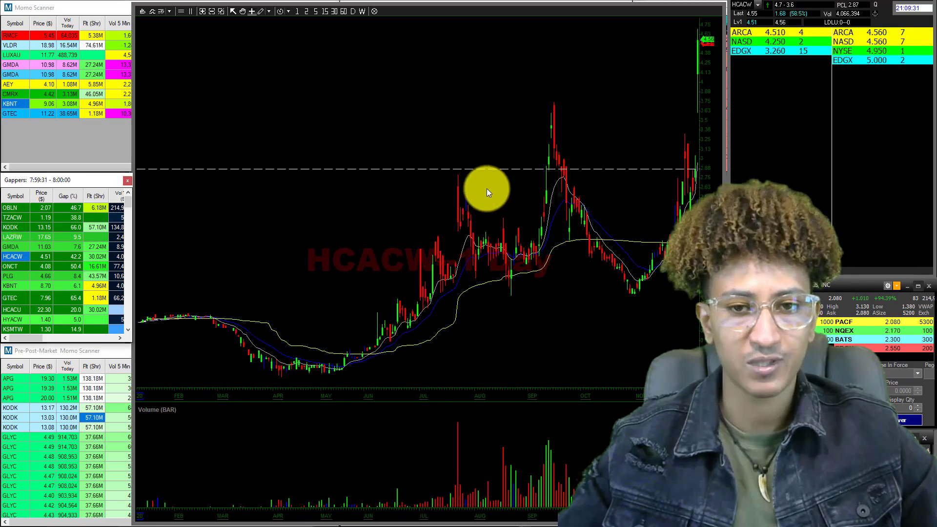
Send Momo Scanner symbols KBNT and GTEC to the chart, then view the profile image in Photos
{"action": "left_click", "coordinate": [28, 133]}
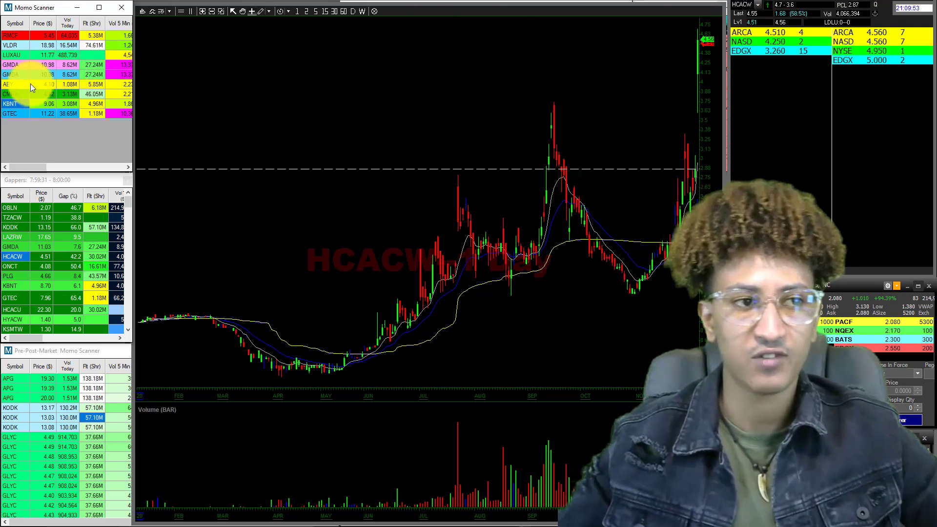
{"action": "left_click", "coordinate": [12, 104]}
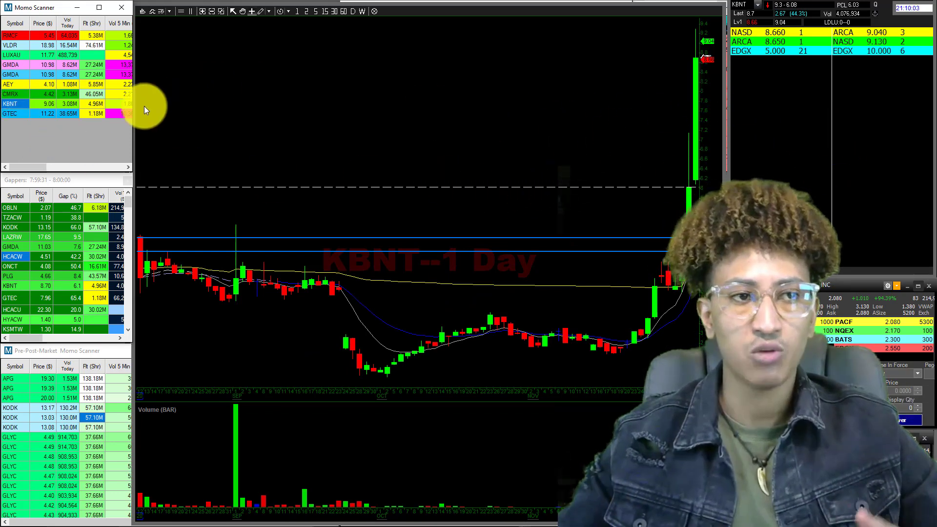
{"action": "left_click", "coordinate": [72, 113]}
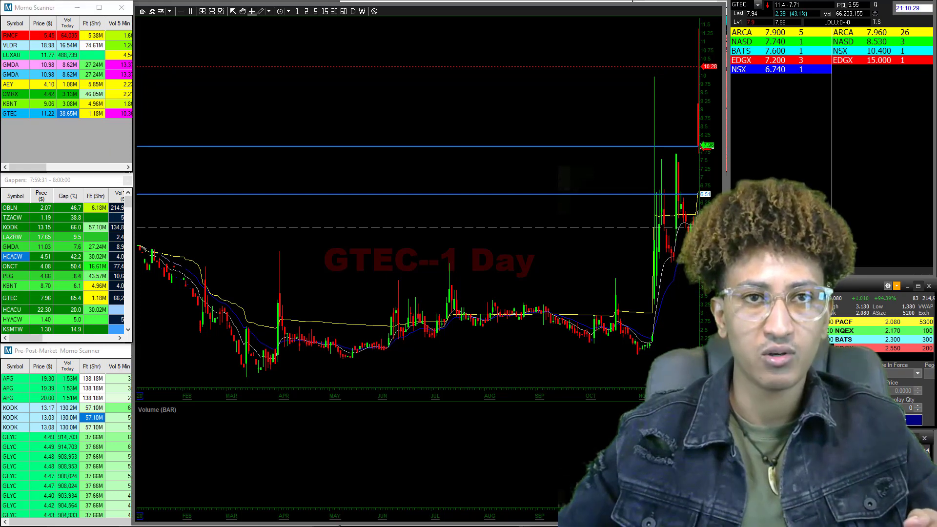
{"action": "left_click", "coordinate": [315, 80]}
{"action": "left_click_drag", "start_coordinate": [315, 80], "coordinate": [277, 95]}
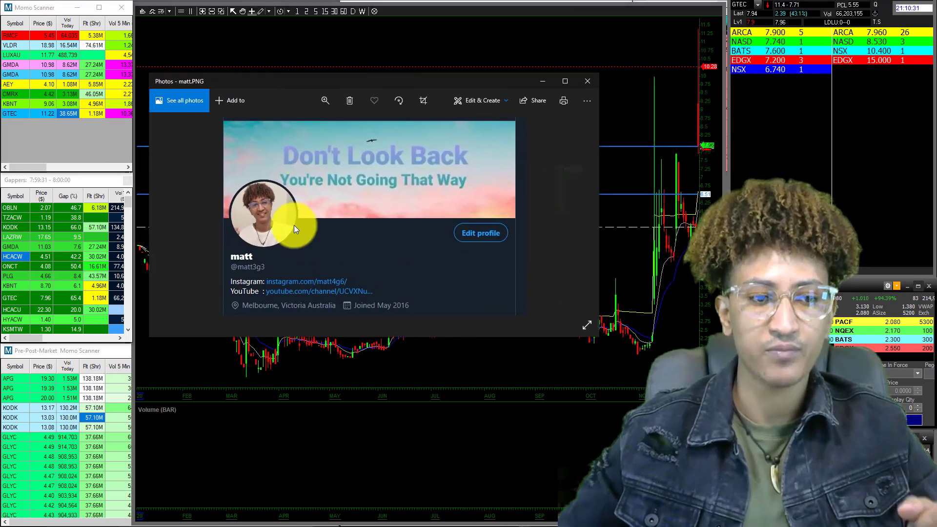